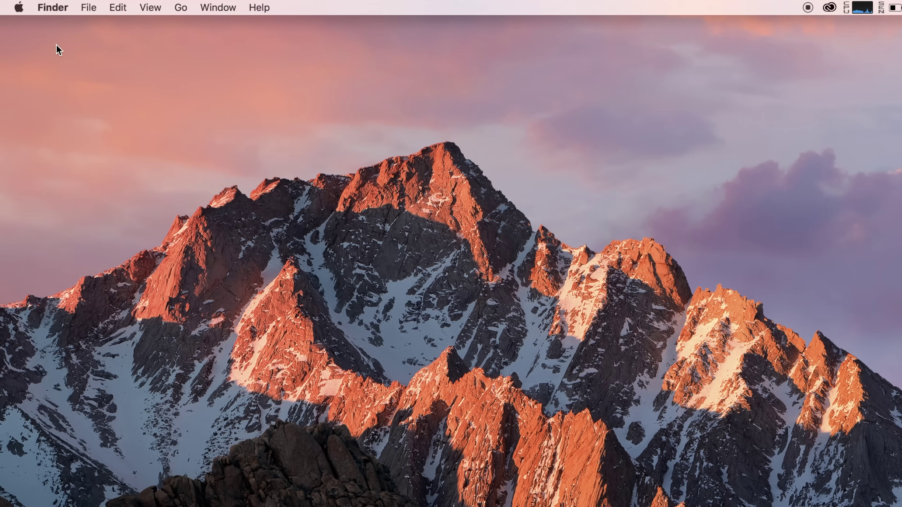
Review the MacBook Pro's model, processor, memory and graphics in About This Mac, then its Displays details
click(18, 7)
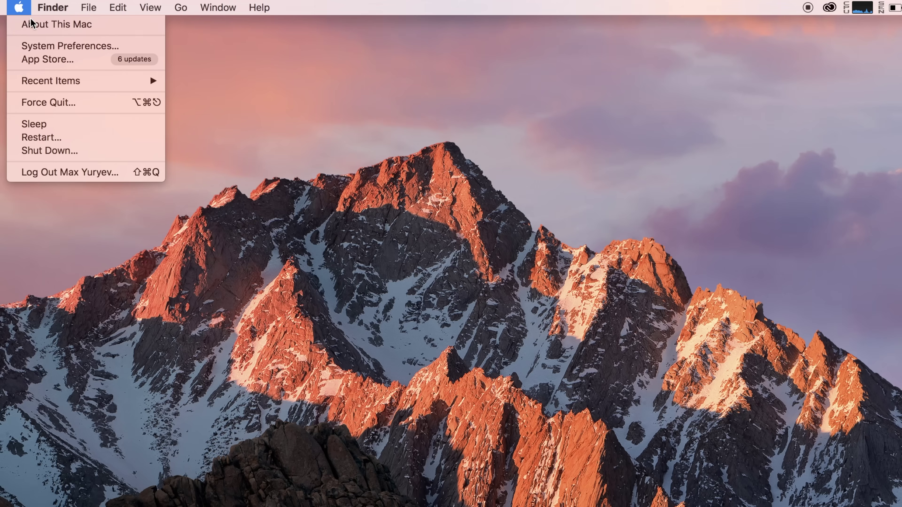
click(45, 25)
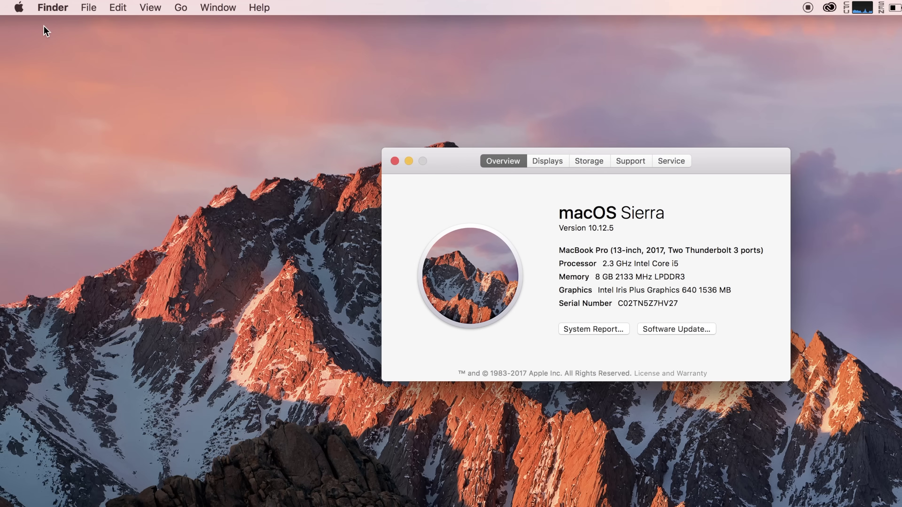
drag(763, 250, 618, 250)
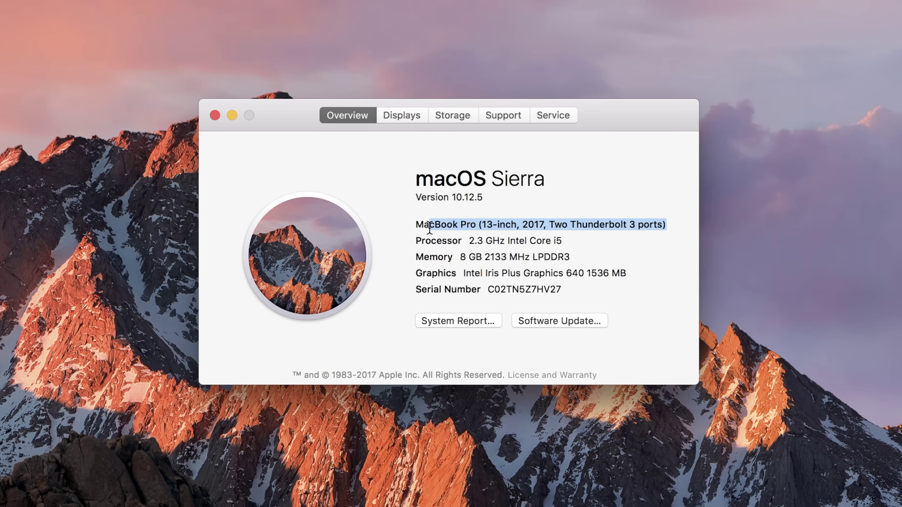
drag(562, 240, 460, 233)
drag(569, 256, 479, 250)
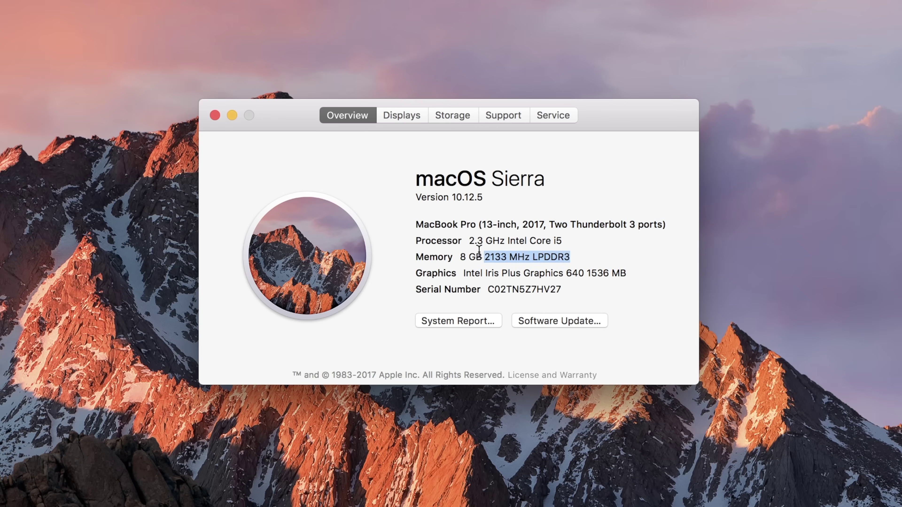
drag(627, 273, 461, 273)
click(401, 115)
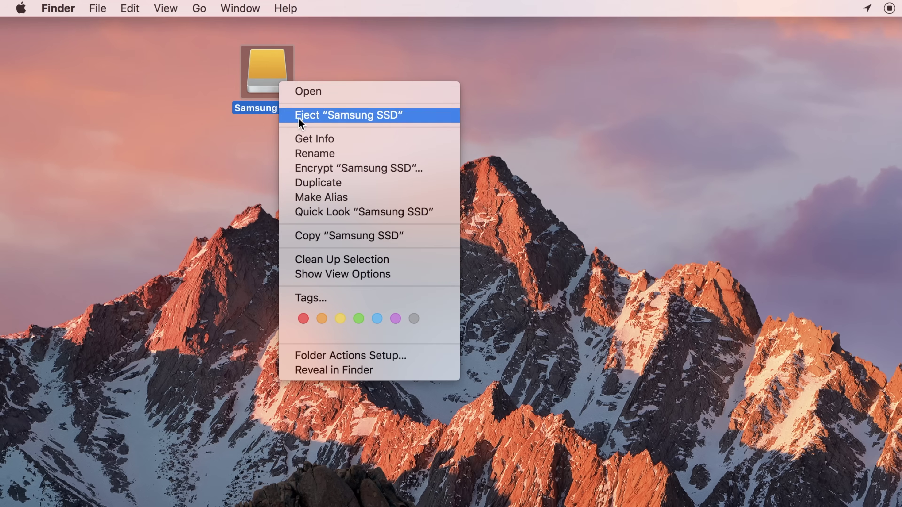
Check the Samsung SSD's info (ExFAT, 249.19 GB) and go to Time Machine backup setup
click(311, 140)
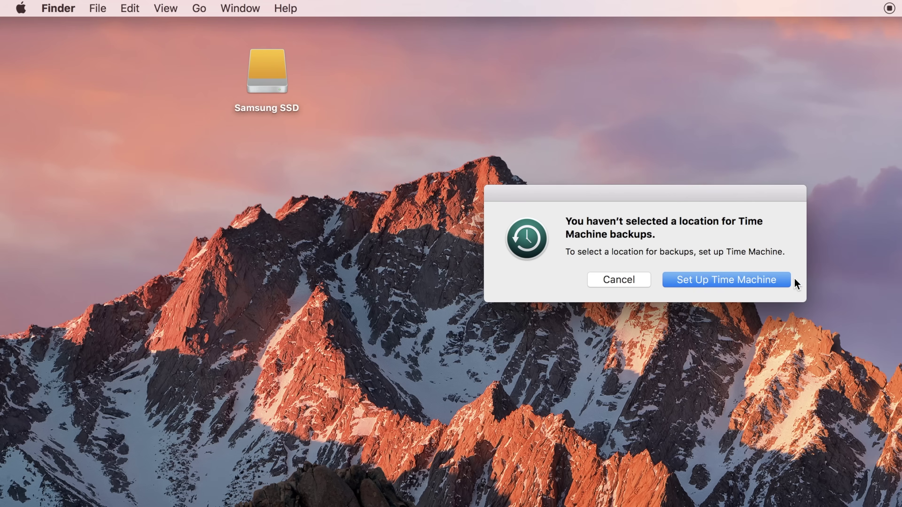
click(748, 281)
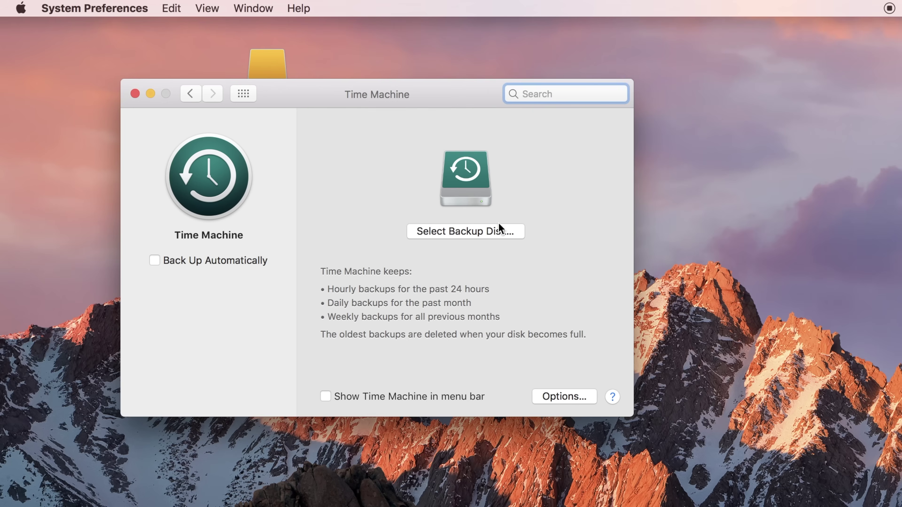
Make the Samsung SSD the Time Machine backup disk, then select its desktop icon
click(446, 232)
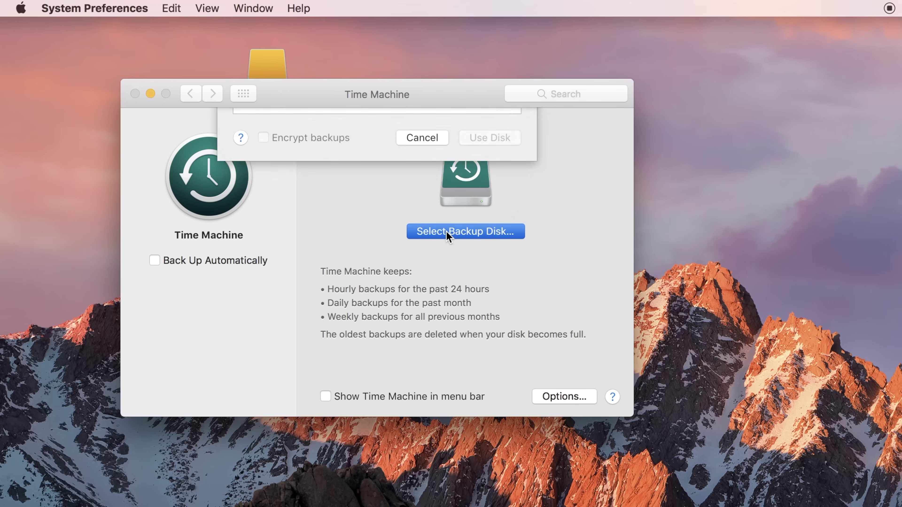
click(345, 142)
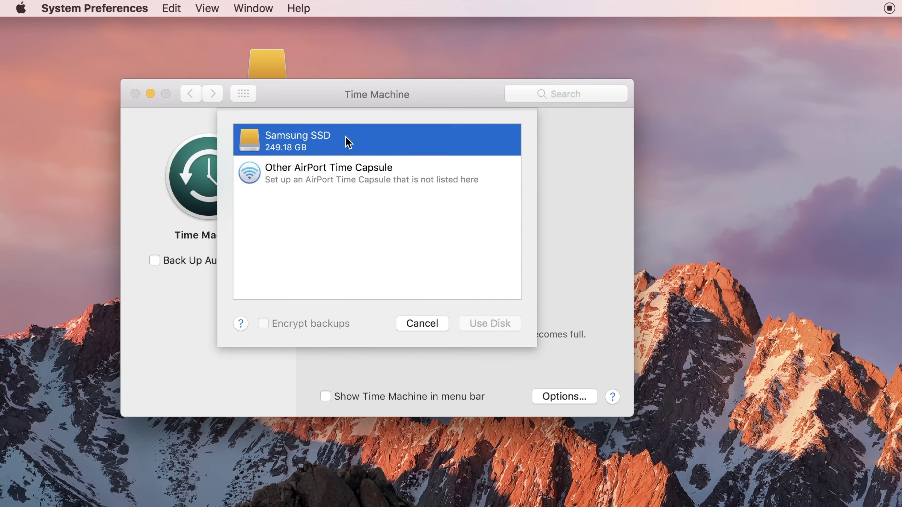
click(486, 326)
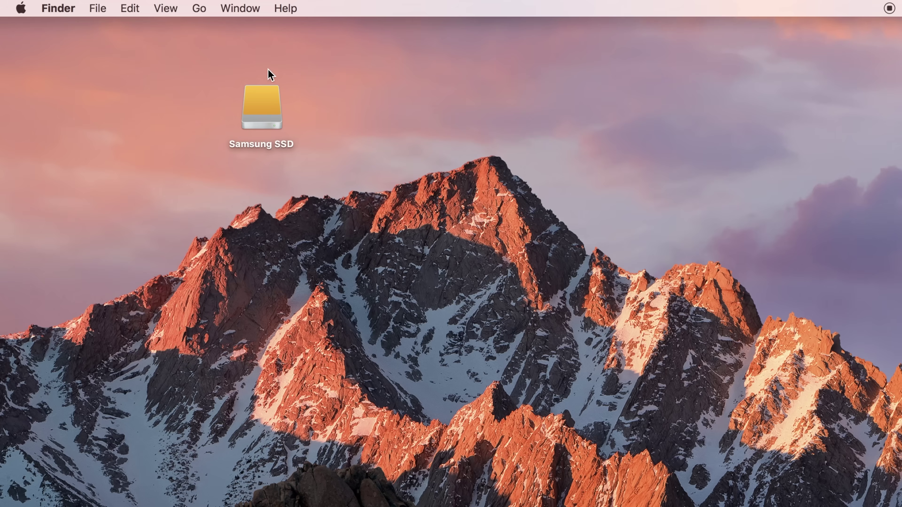
click(270, 106)
Eject the Samsung SSD and confirm English as the main language
right_click(271, 108)
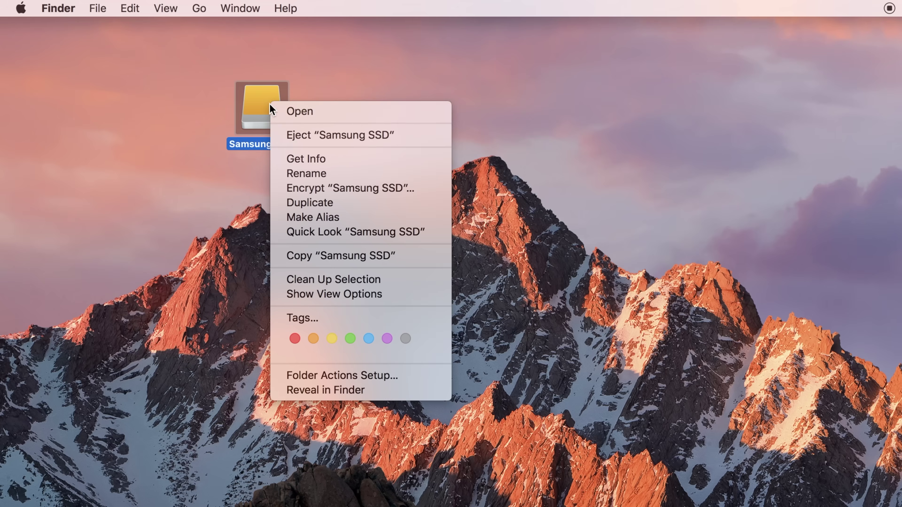
click(314, 132)
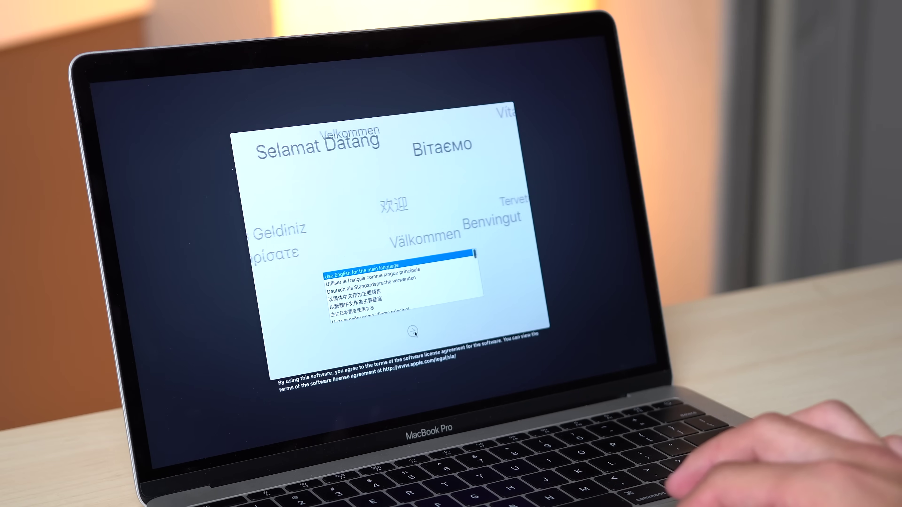
key(Return)
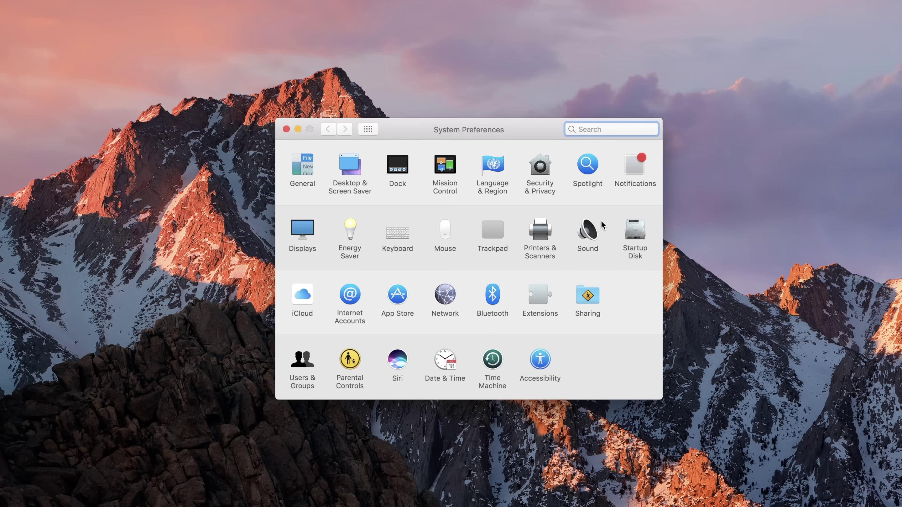
Sign into iCloud by entering the Apple ID and the account password
click(302, 299)
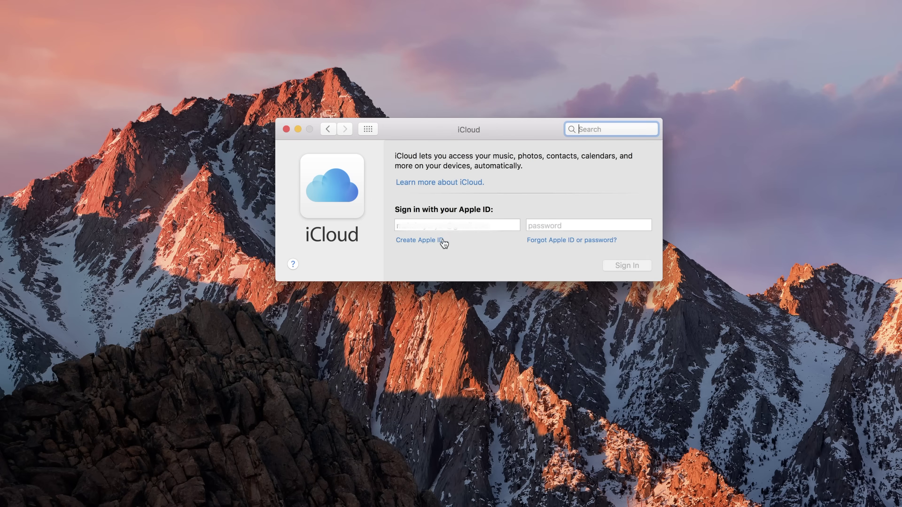
click(494, 225)
click(534, 225)
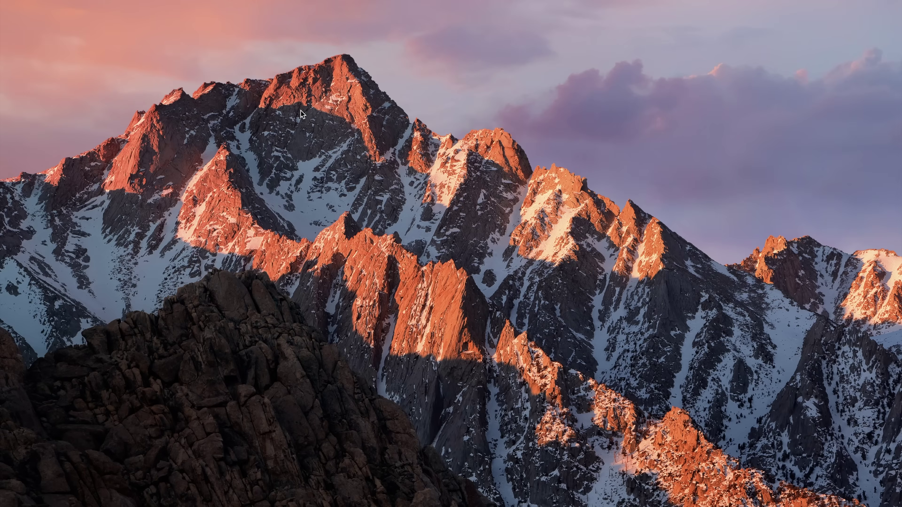
Move GeForceNOW-release.dmg, Image and Unigine_Heaven-4.0.dmg into iCloud Drive from a new Finder window
mouse_move(205, 504)
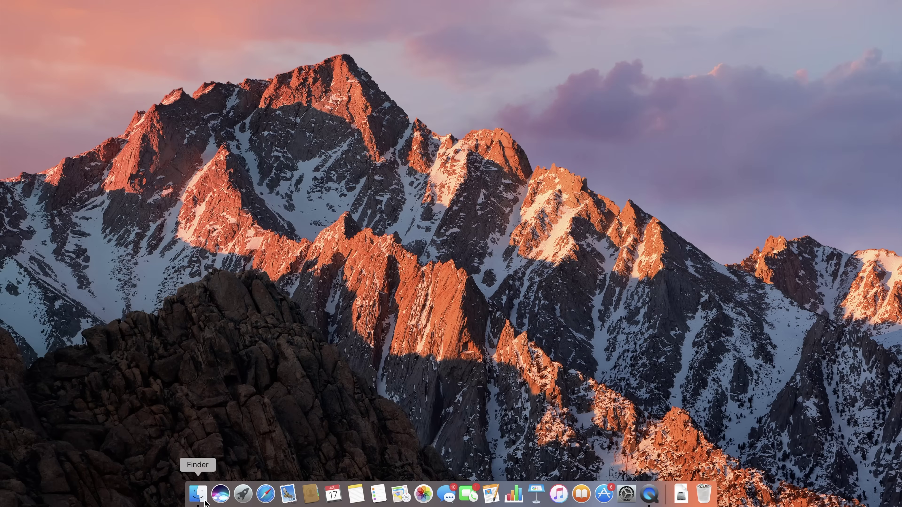
click(205, 504)
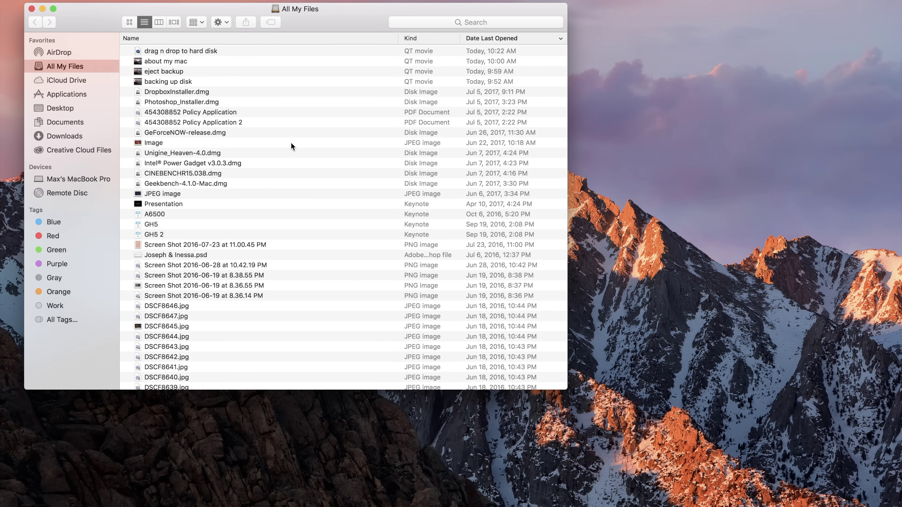
drag(284, 133, 177, 151)
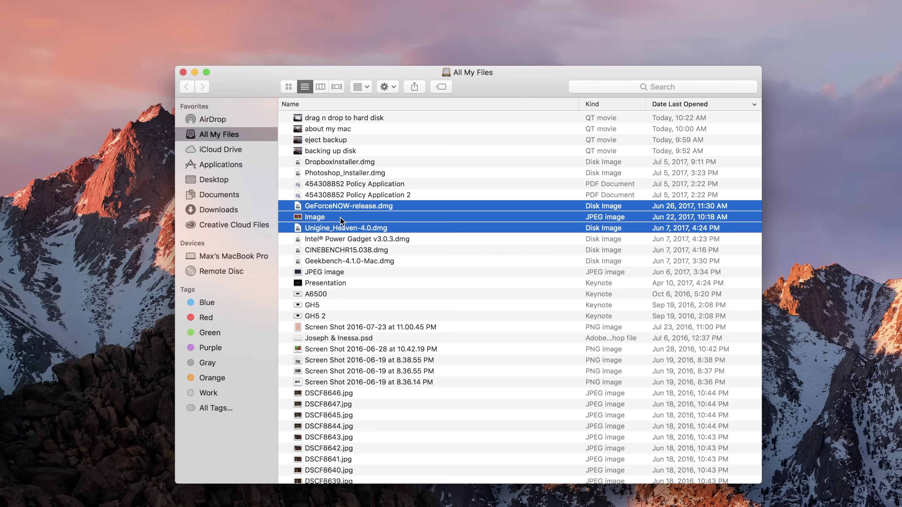
drag(296, 189, 252, 152)
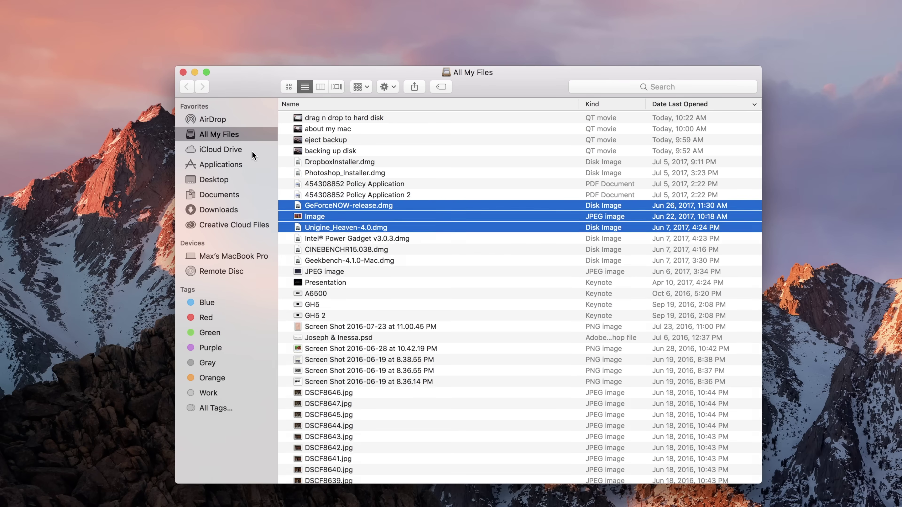
Check Unigine_Heaven-4.0.dmg's upload status, copy six files to the Hard Drive and eject it
click(252, 152)
click(526, 197)
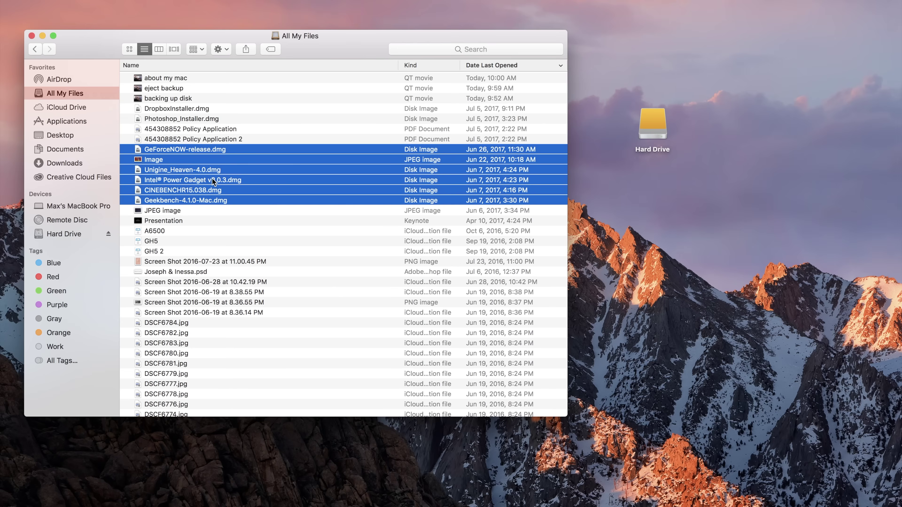
drag(212, 177, 657, 132)
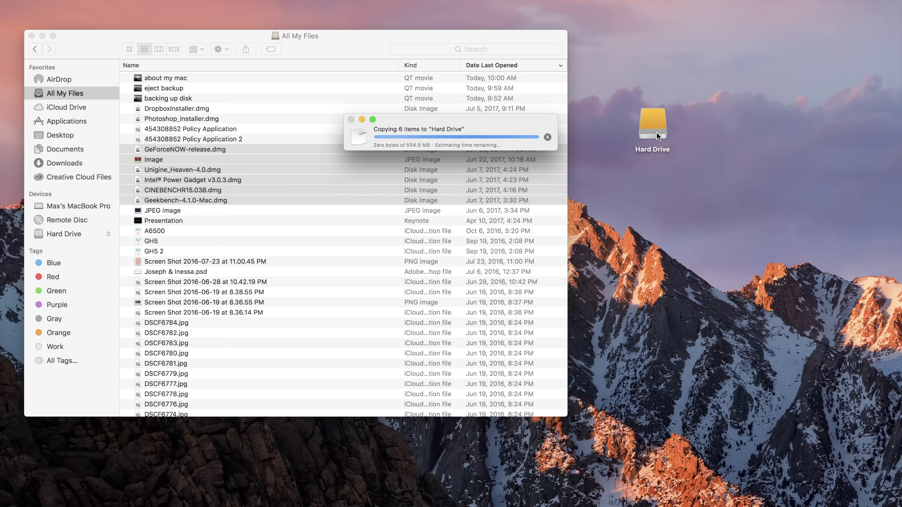
right_click(656, 133)
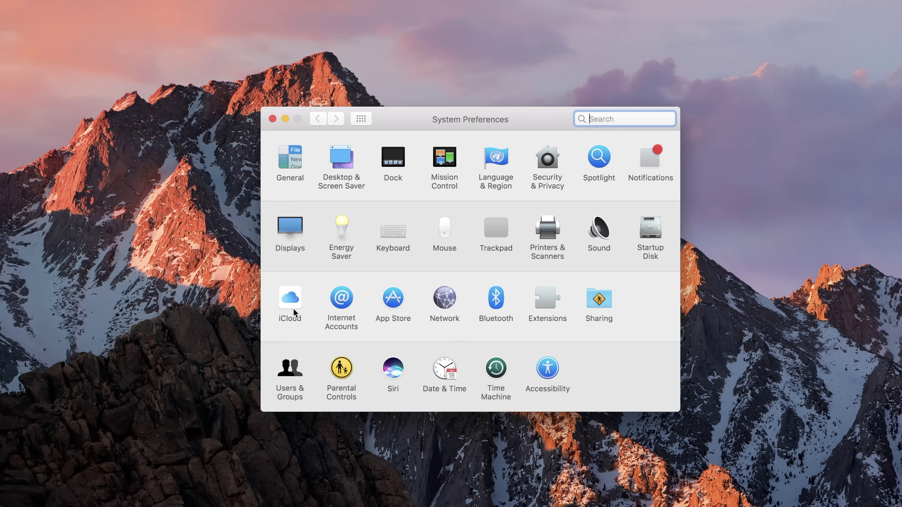
Turn off Find My Mac and sign out of iCloud without keeping data, keeping Safari passwords locally
click(293, 309)
scroll(511, 214, down, 5)
click(417, 337)
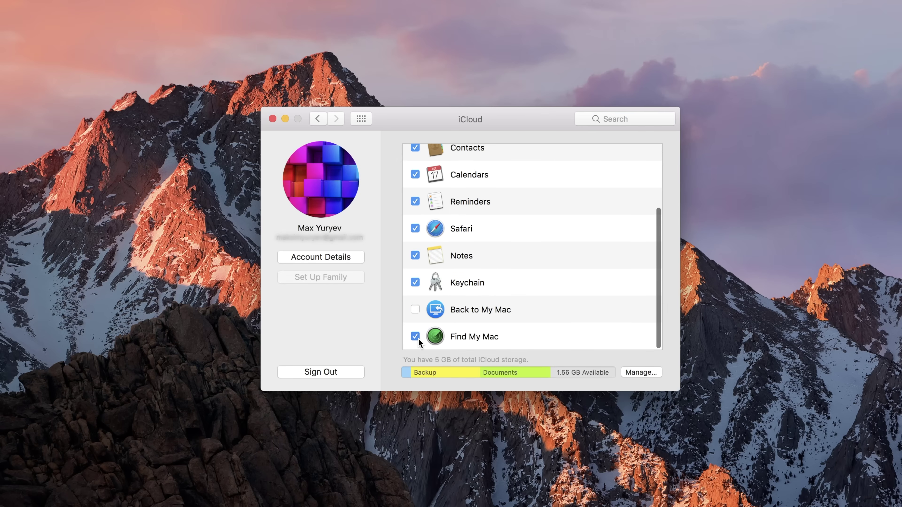
click(324, 372)
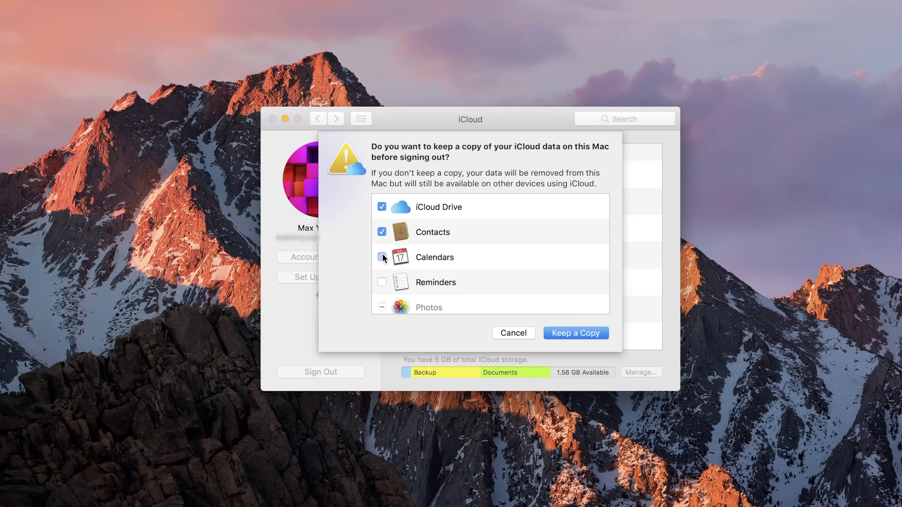
click(382, 207)
click(575, 331)
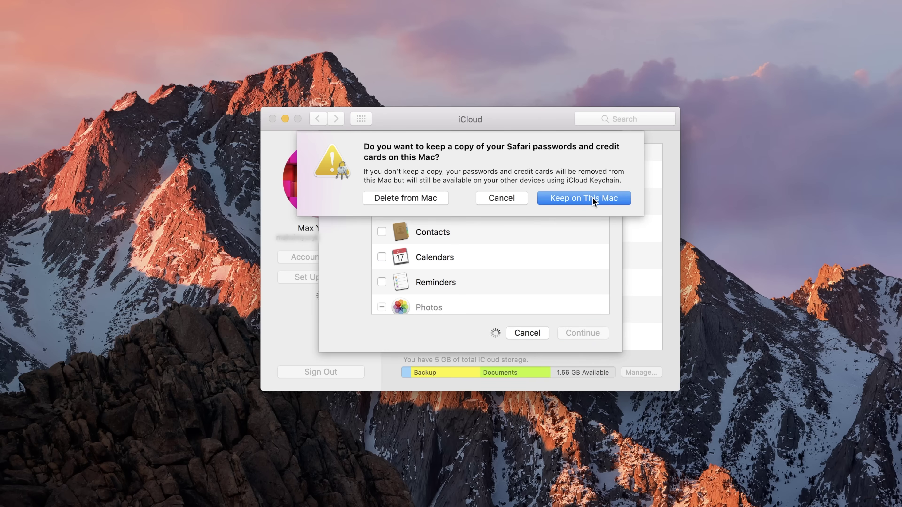
click(591, 198)
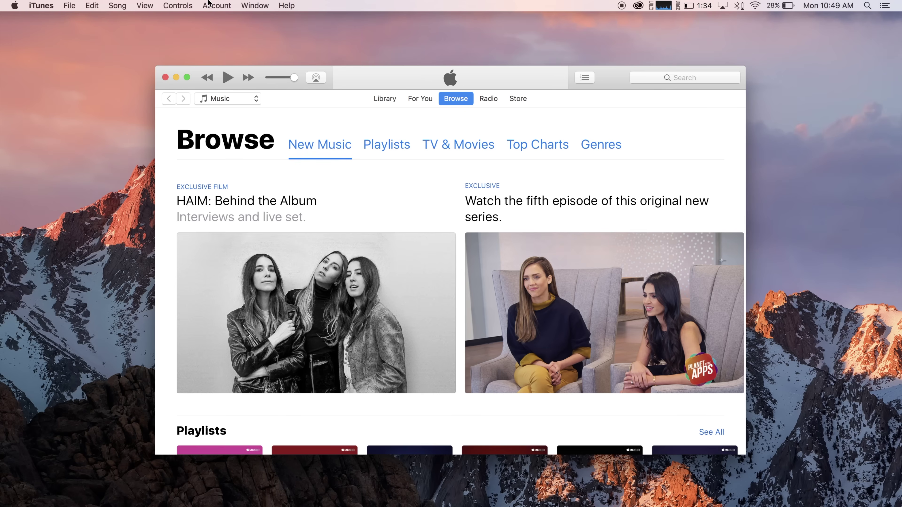
Deauthorize this computer through iTunes' Account > Authorizations menu
click(209, 5)
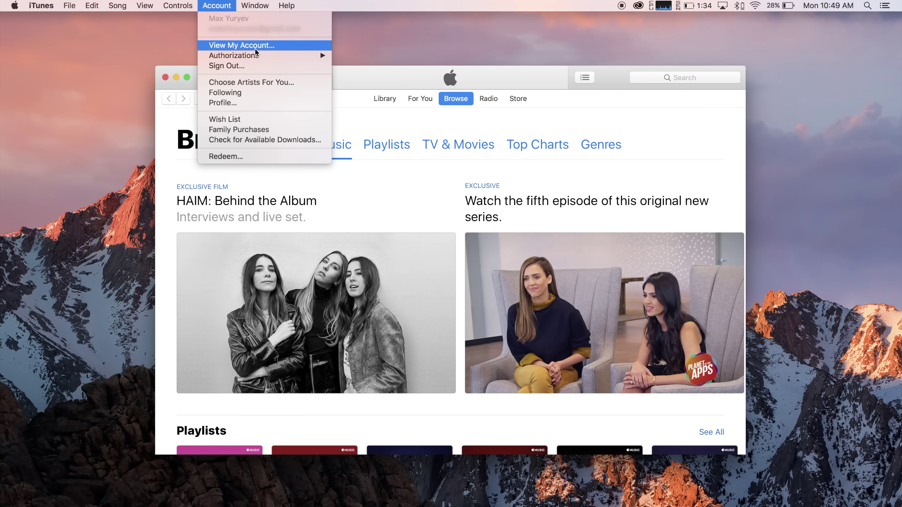
mouse_move(258, 55)
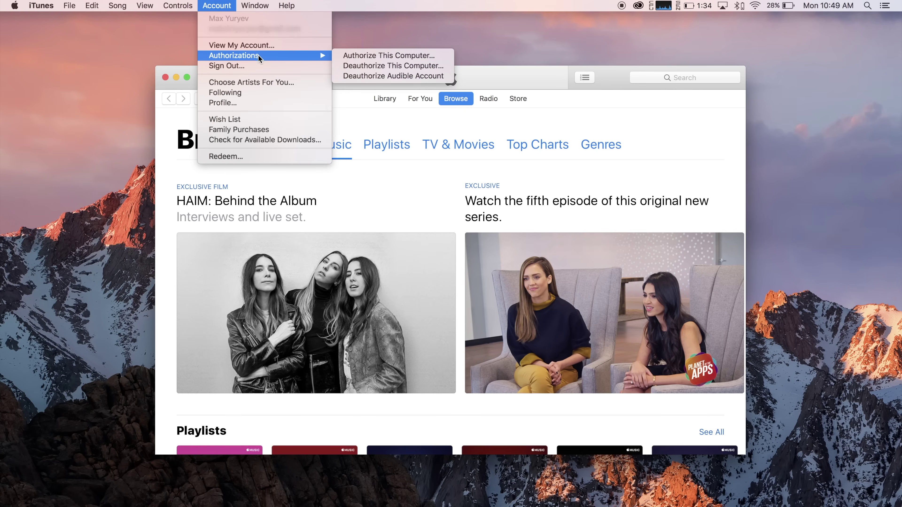
click(361, 66)
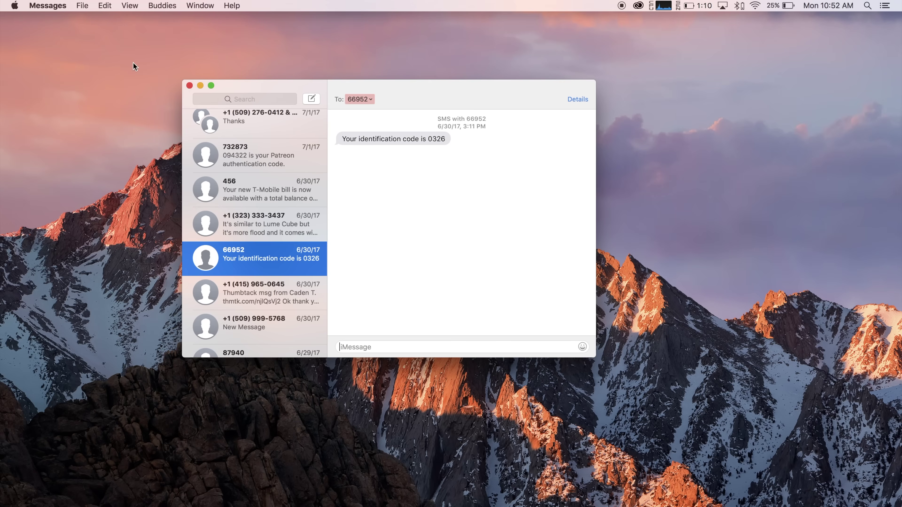
Sign out of the iMessage account from the Accounts section of Messages Preferences
click(59, 5)
click(61, 34)
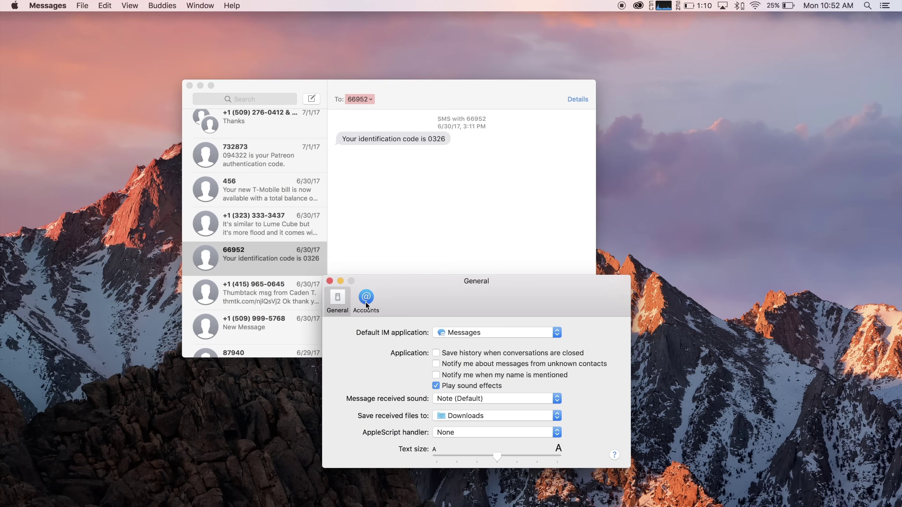
click(366, 301)
click(596, 323)
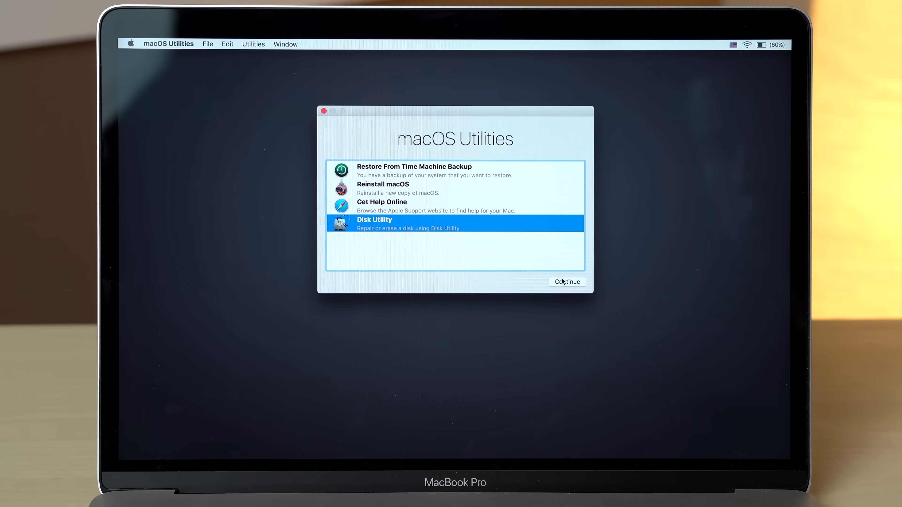
Erase Macintosh HD as Mac OS Extended (Journaled) in Disk Utility, then quit Disk Utility
click(567, 281)
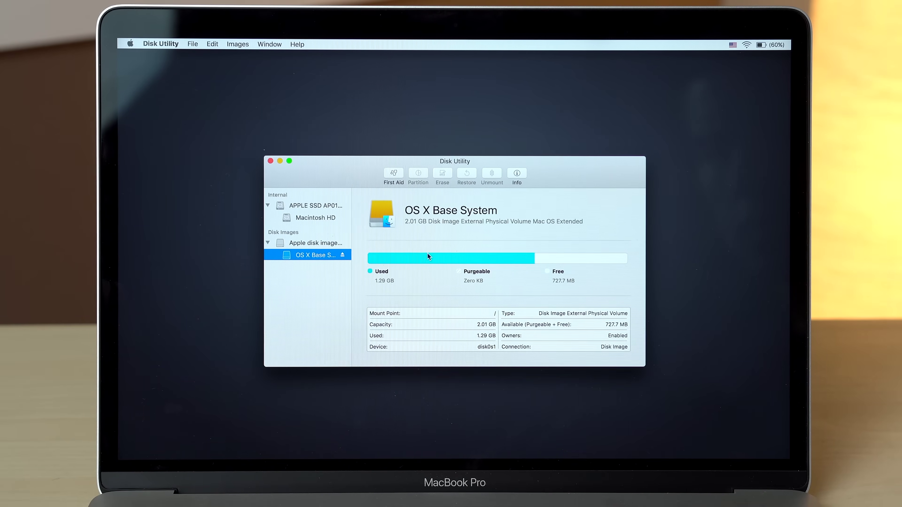
click(316, 218)
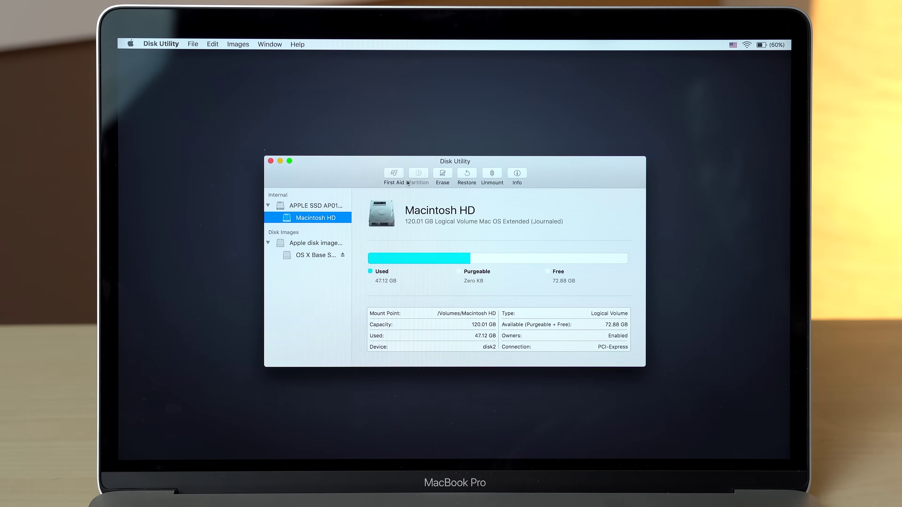
click(438, 175)
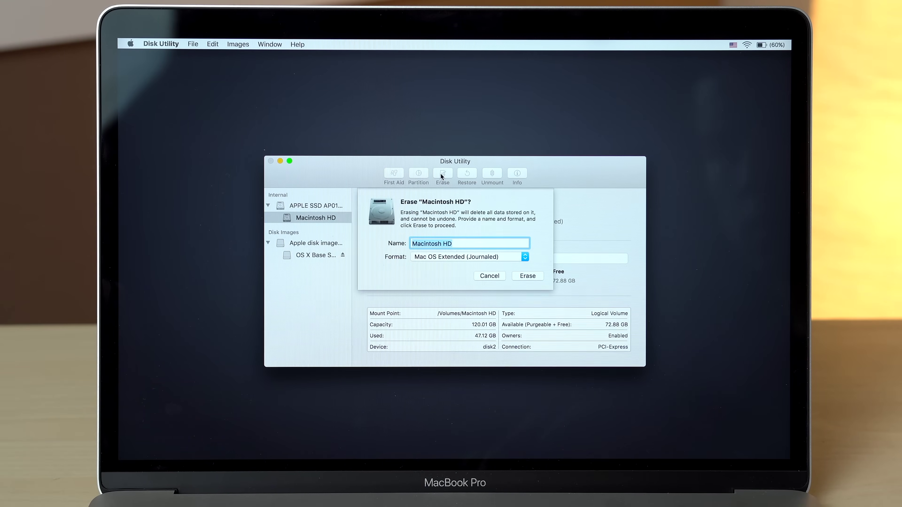
click(526, 276)
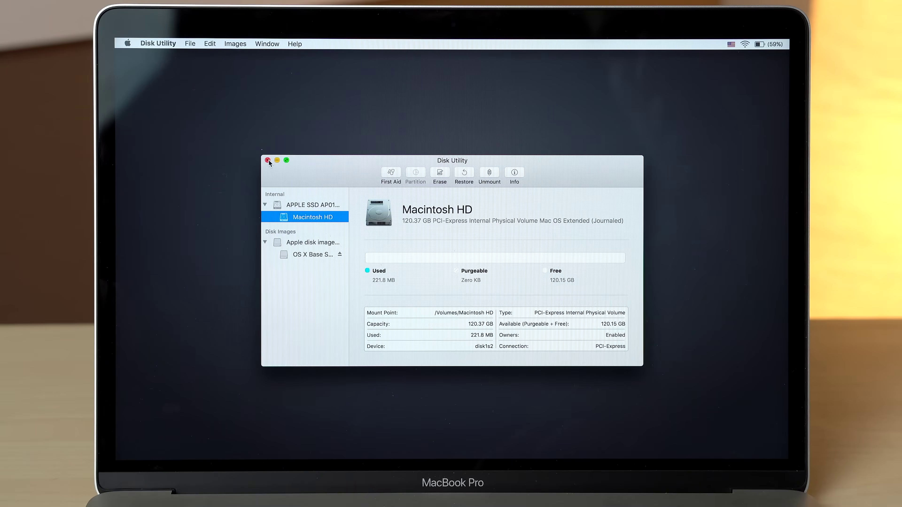
click(268, 160)
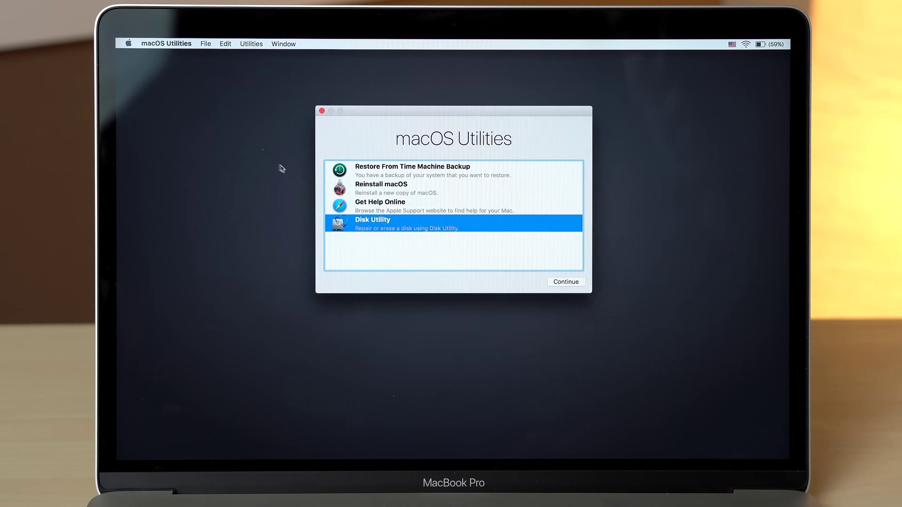
Choose Reinstall macOS from macOS Utilities to reinstall the system onto the erased Macintosh HD
click(365, 188)
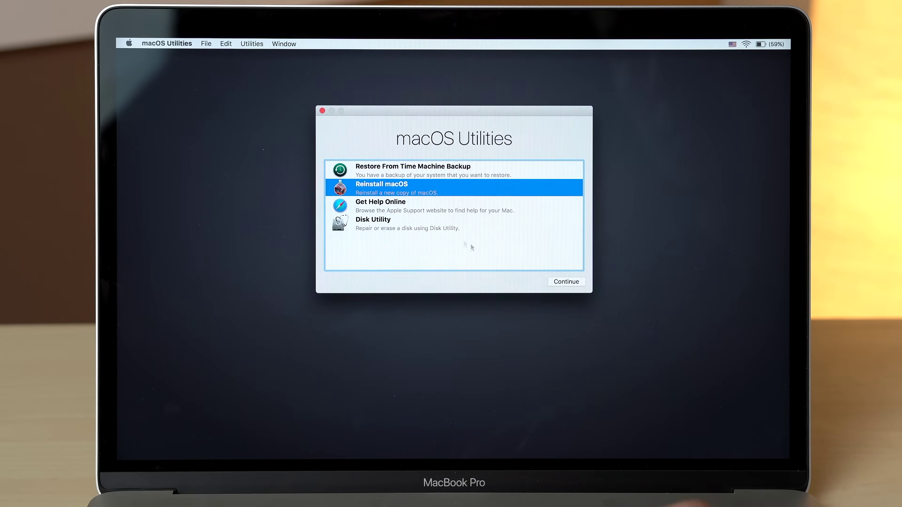